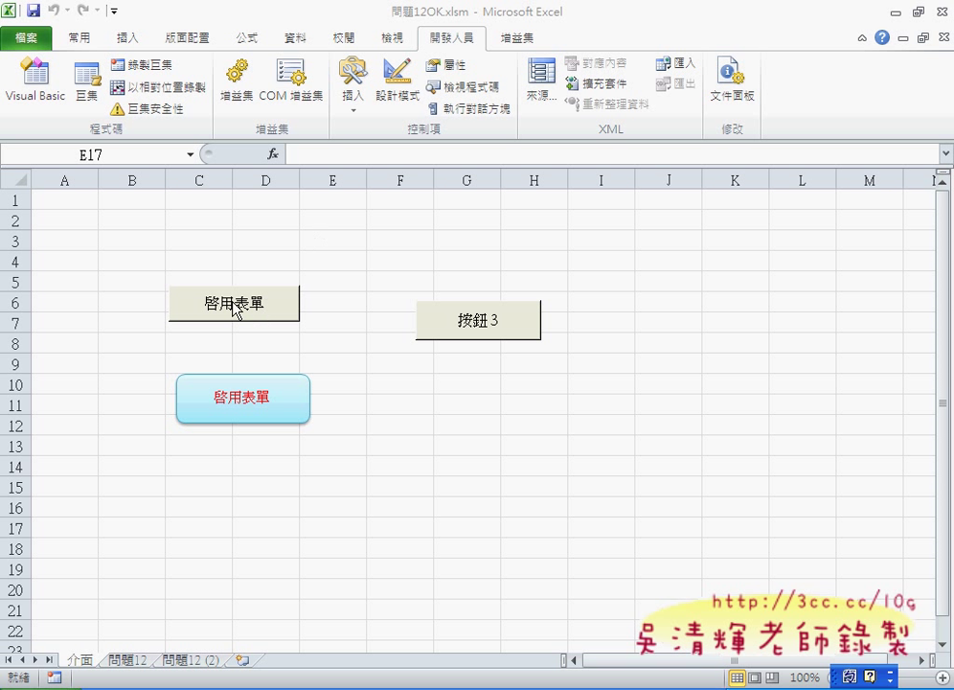
# Step: Browse the form and ActiveX controls gallery, drag on the sheet, then close the gallery
pyautogui.click(358, 115)
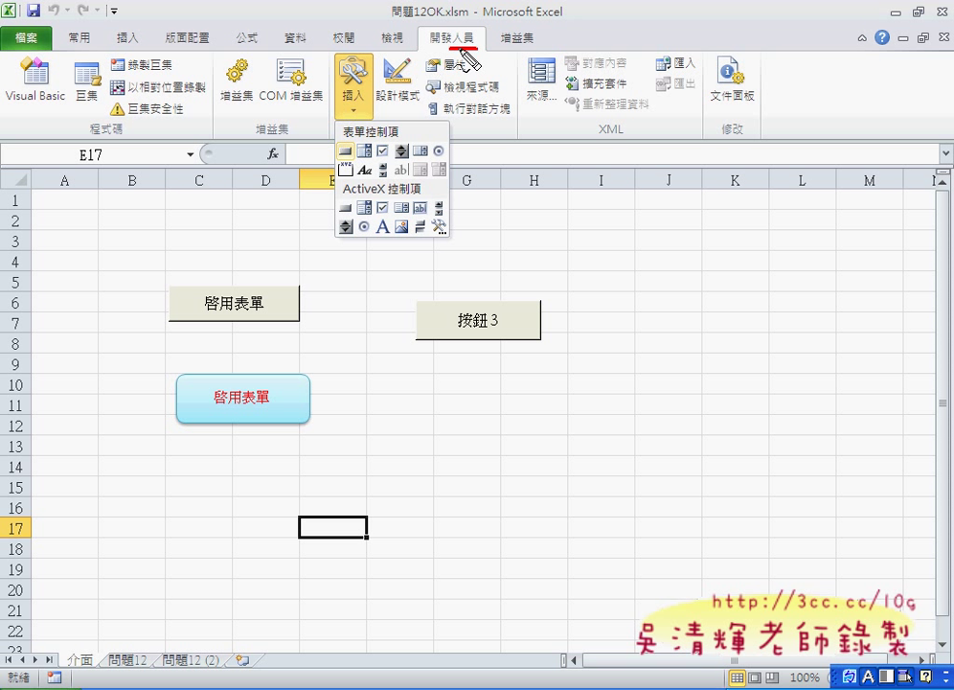
pyautogui.moveTo(458, 31); pyautogui.dragTo(485, 43)
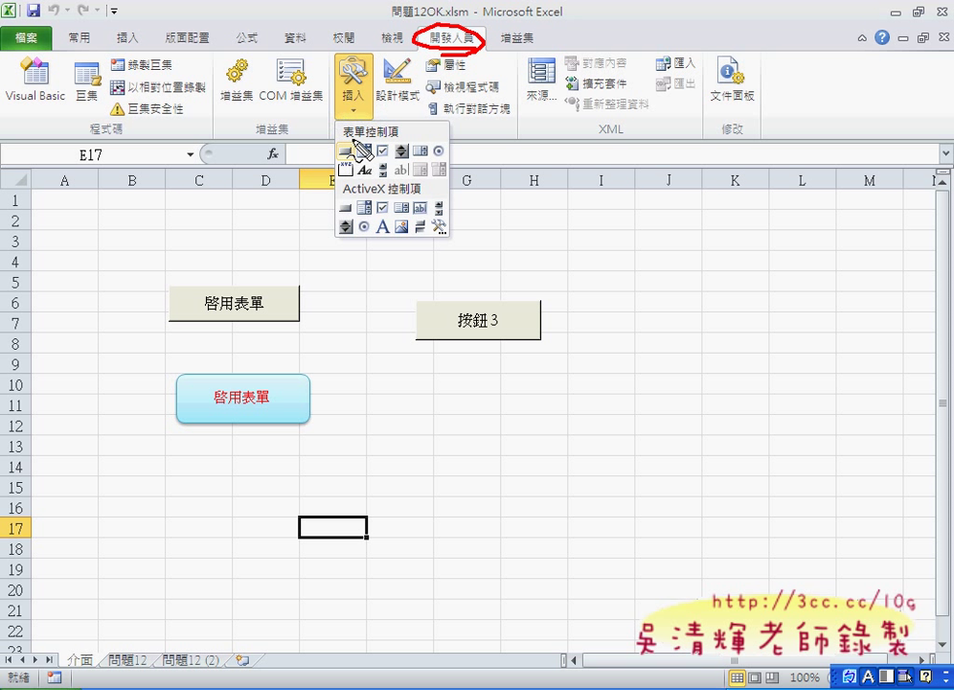
pyautogui.moveTo(347, 133)
pyautogui.mouseDown()
pyautogui.moveTo(353, 151)
pyautogui.moveTo(239, 258)
pyautogui.moveTo(250, 256)
pyautogui.mouseUp()
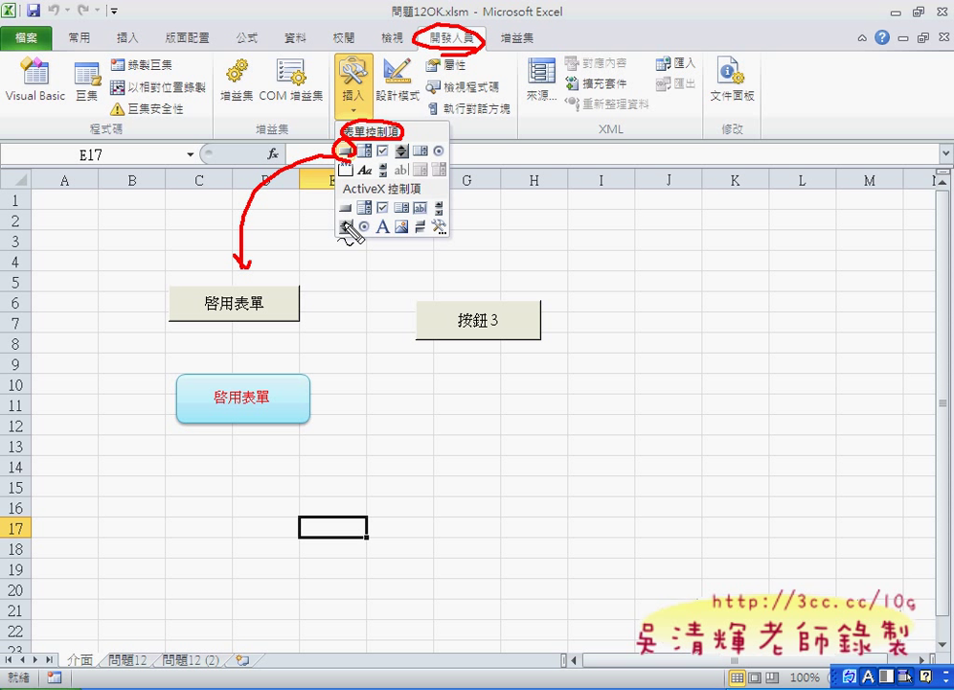
pyautogui.moveTo(342, 203)
pyautogui.mouseDown()
pyautogui.moveTo(336, 207)
pyautogui.moveTo(428, 198)
pyautogui.mouseUp()
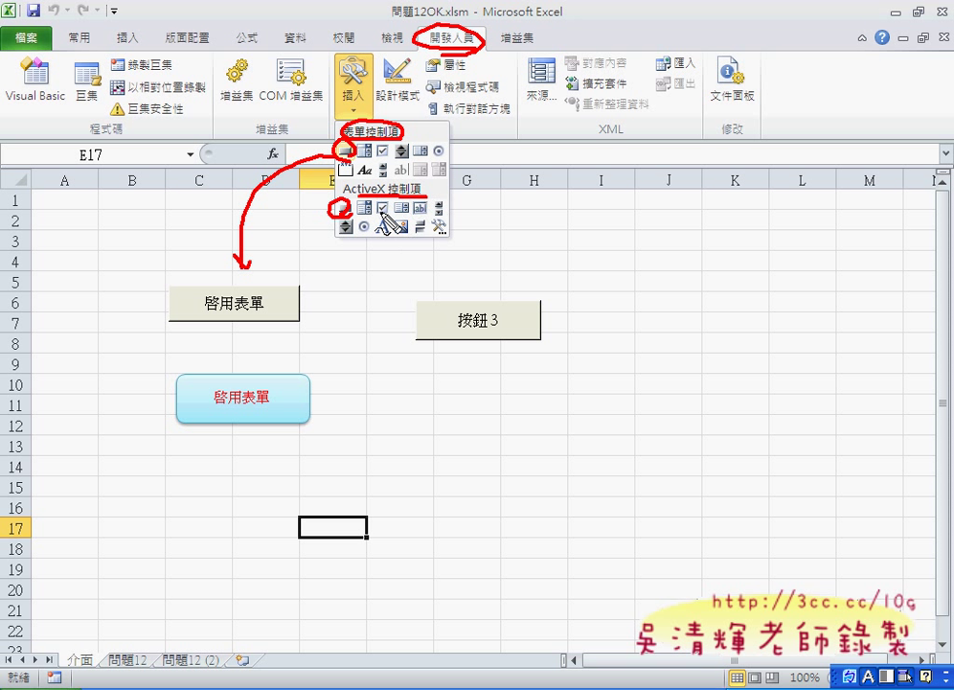
pyautogui.moveTo(349, 215)
pyautogui.mouseDown()
pyautogui.moveTo(447, 290)
pyautogui.moveTo(453, 279)
pyautogui.mouseUp()
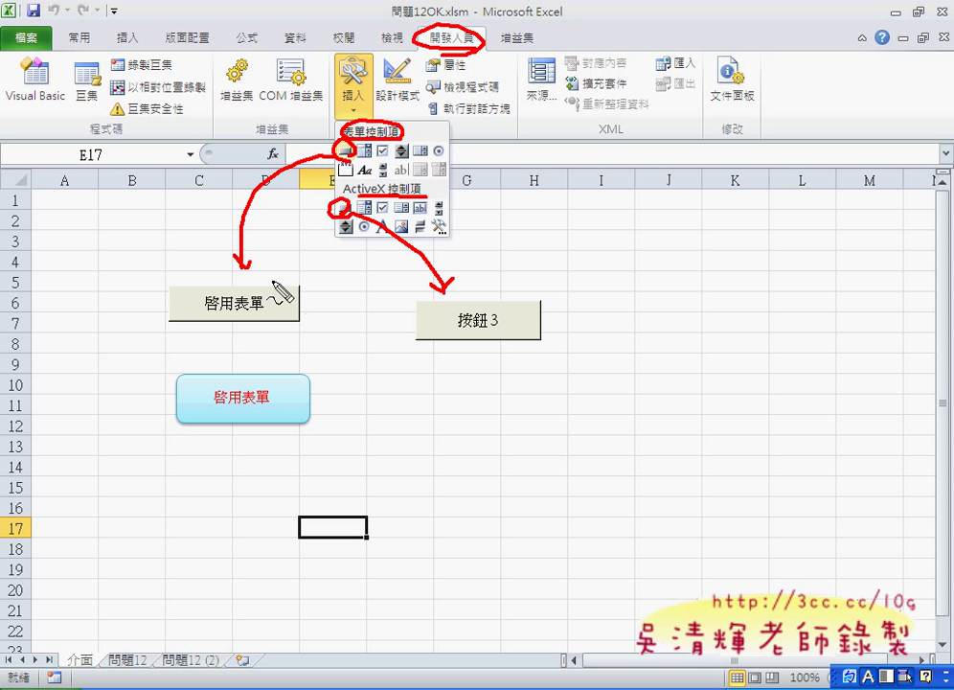
pyautogui.moveTo(169, 288)
pyautogui.mouseDown()
pyautogui.moveTo(299, 288)
pyautogui.moveTo(167, 289)
pyautogui.mouseUp()
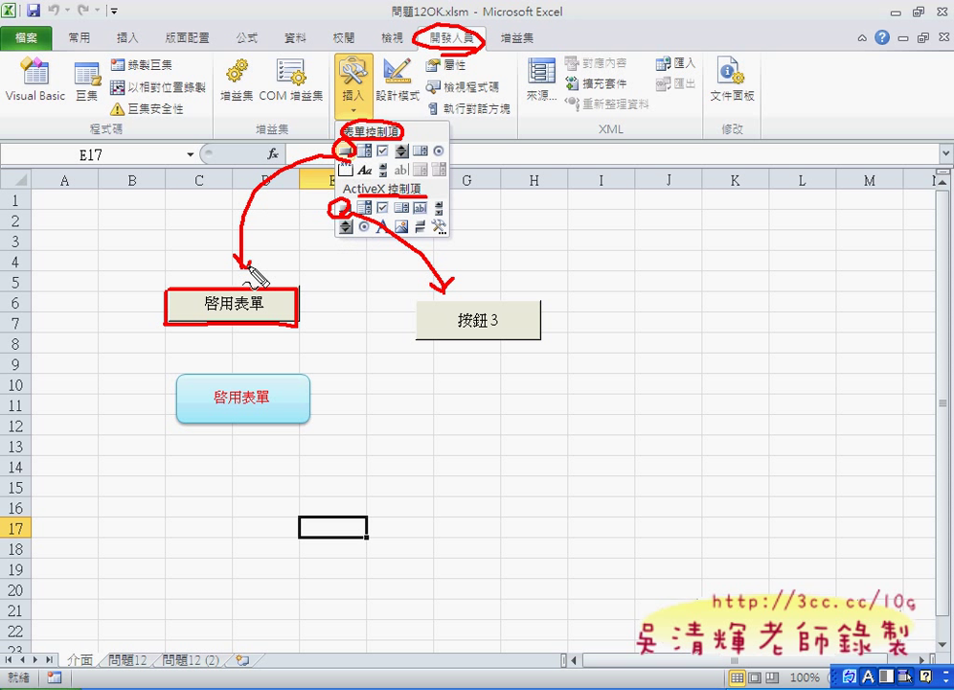
pyautogui.moveTo(233, 273); pyautogui.dragTo(141, 410)
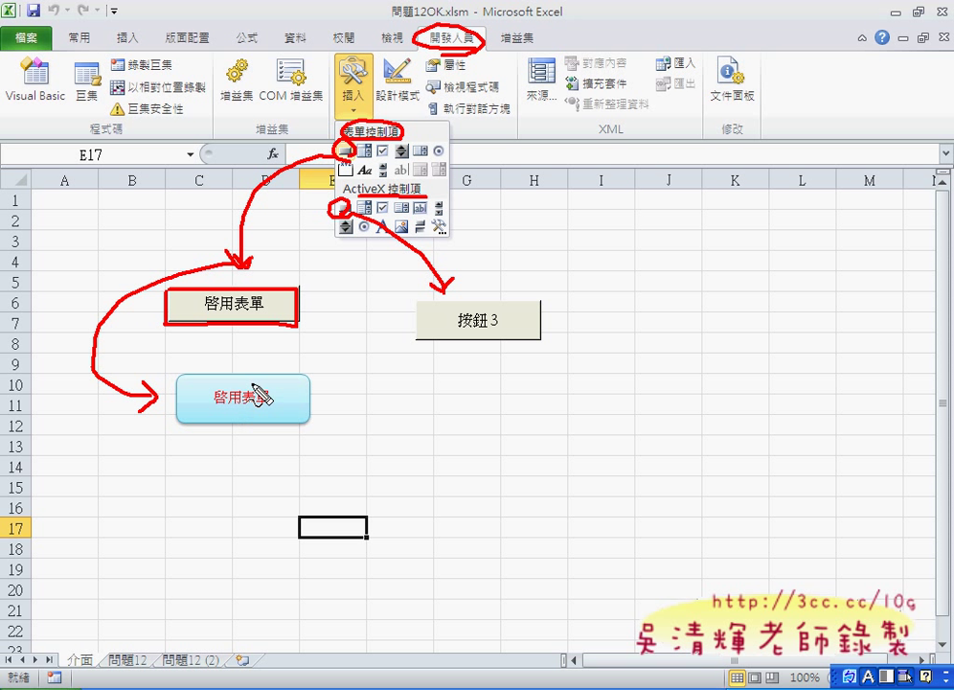
pyautogui.moveTo(146, 41); pyautogui.dragTo(138, 50)
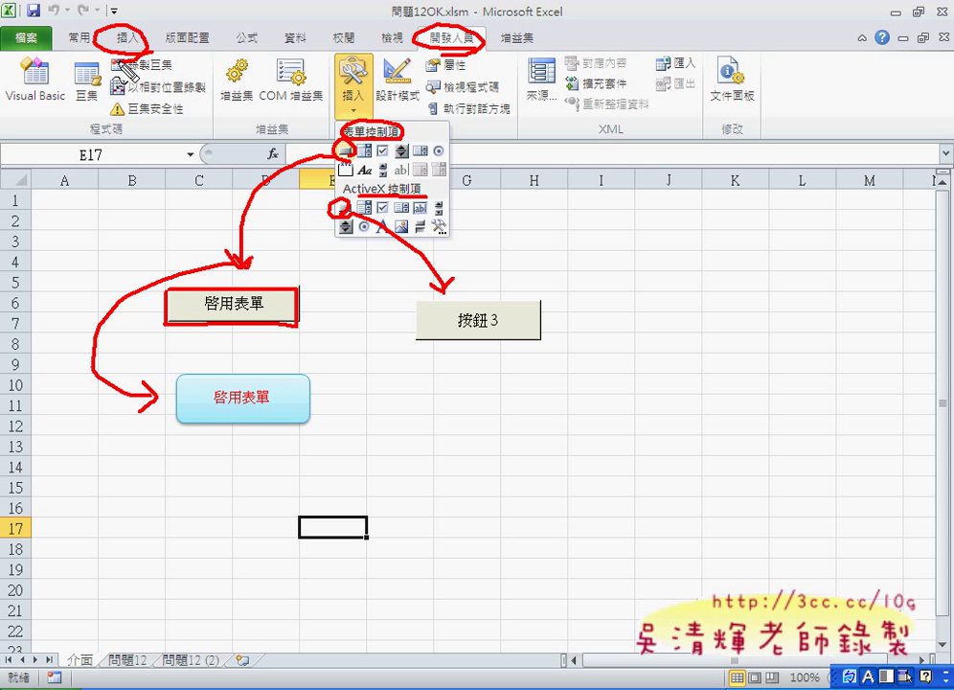
pyautogui.press('Escape')
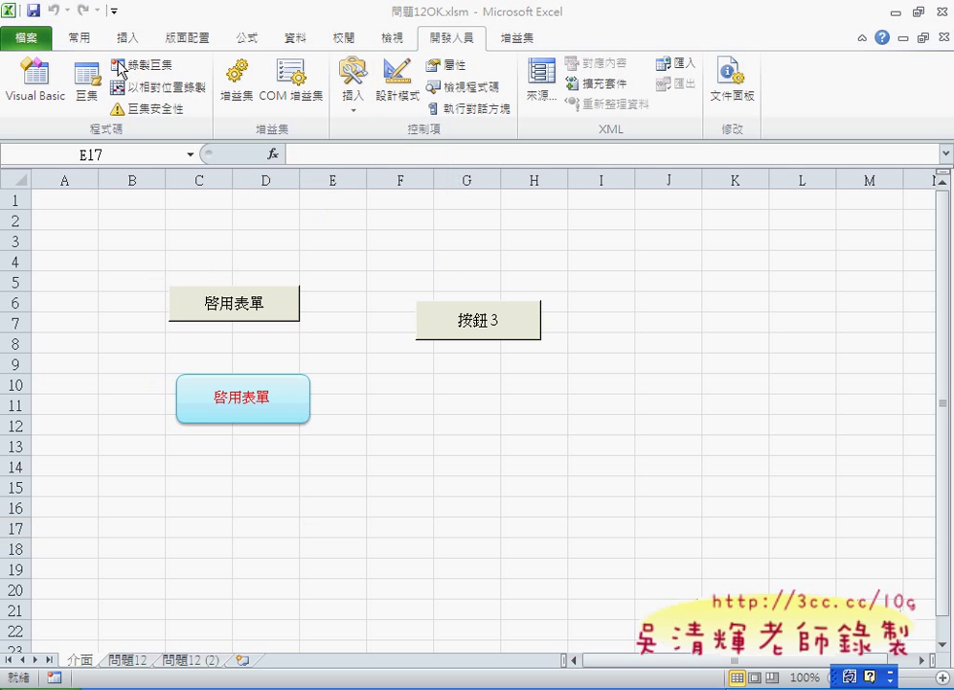
# Step: Check the context menus of the 啟用表單 form button and rounded shape, then go to Insert
pyautogui.rightClick(246, 300)
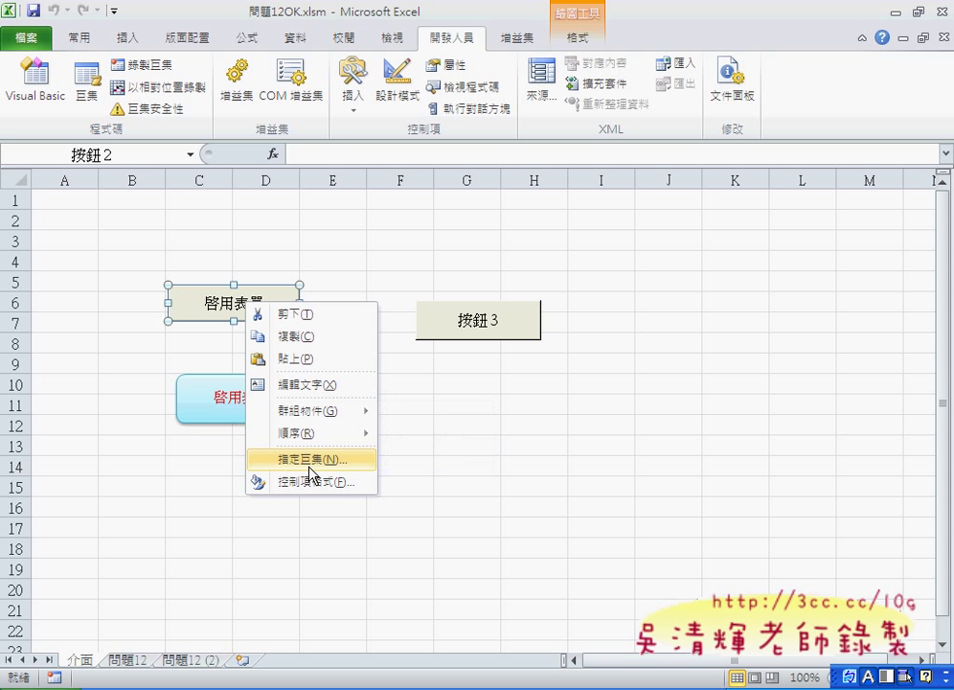
pyautogui.click(216, 393)
pyautogui.rightClick(234, 402)
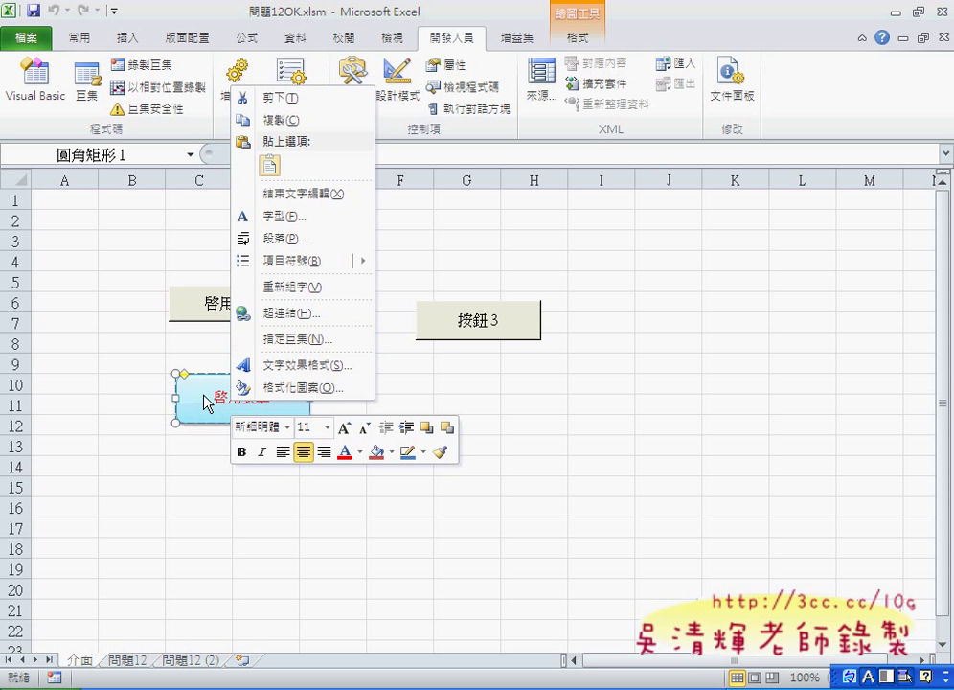
pyautogui.press('Escape')
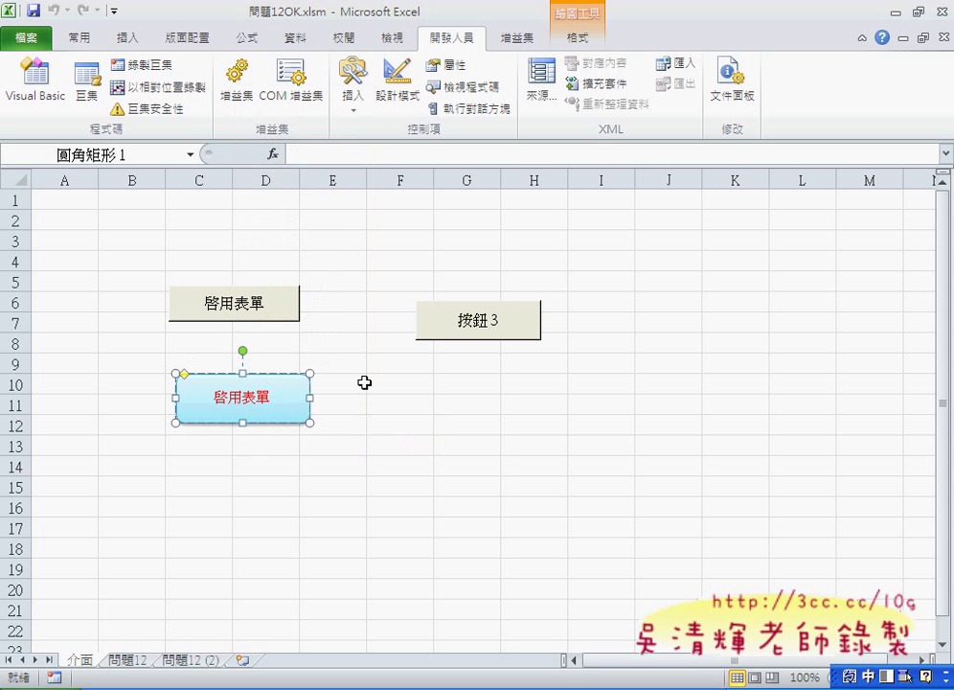
pyautogui.click(357, 383)
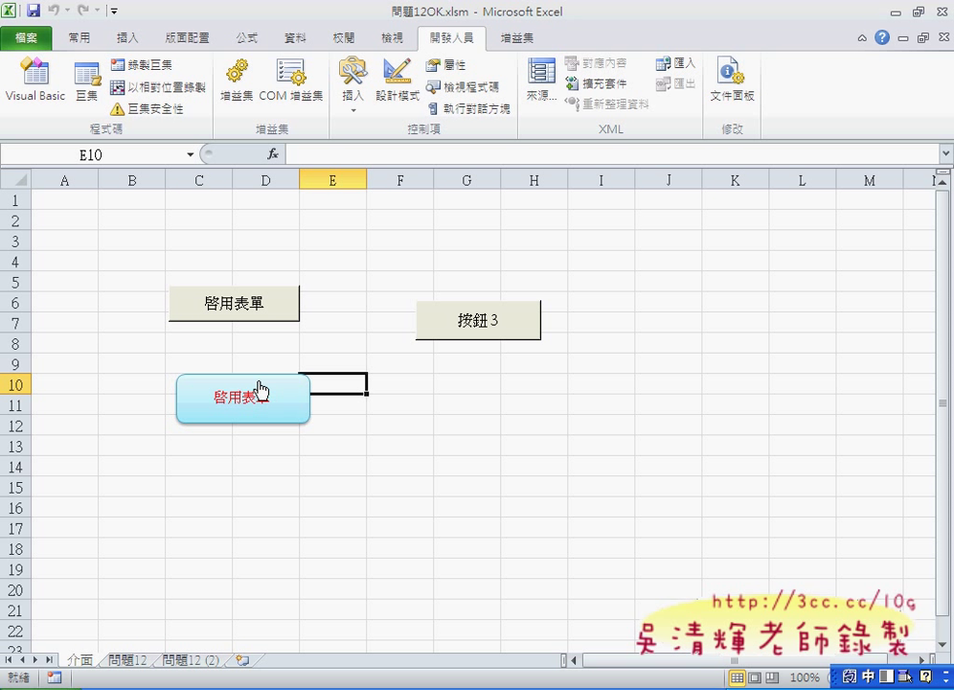
pyautogui.click(124, 42)
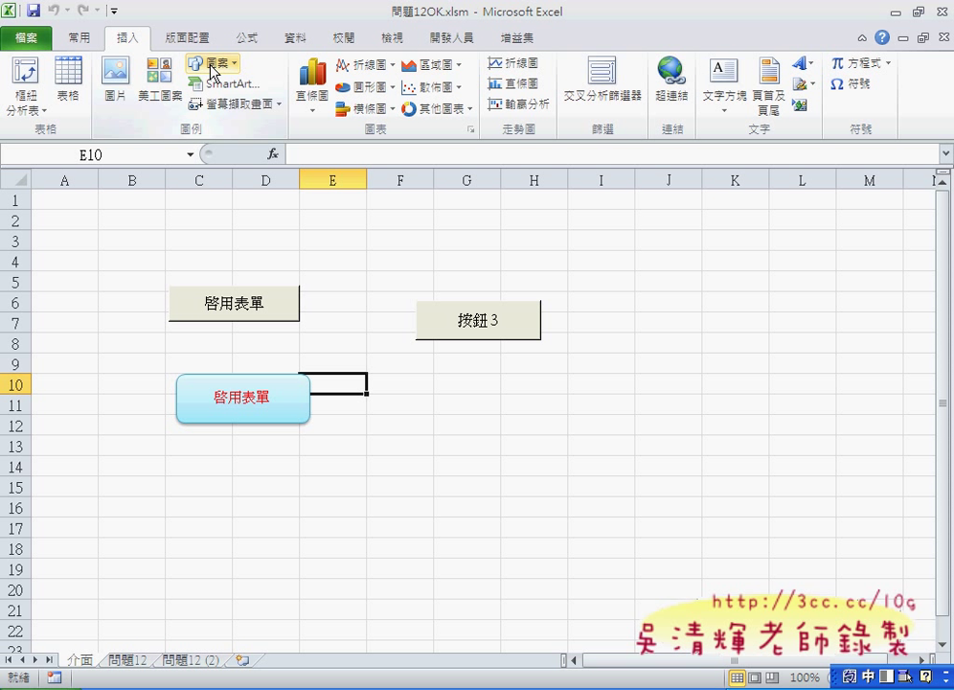
# Step: Glance at the Shapes gallery without choosing one, then reopen the Developer controls gallery
pyautogui.click(213, 65)
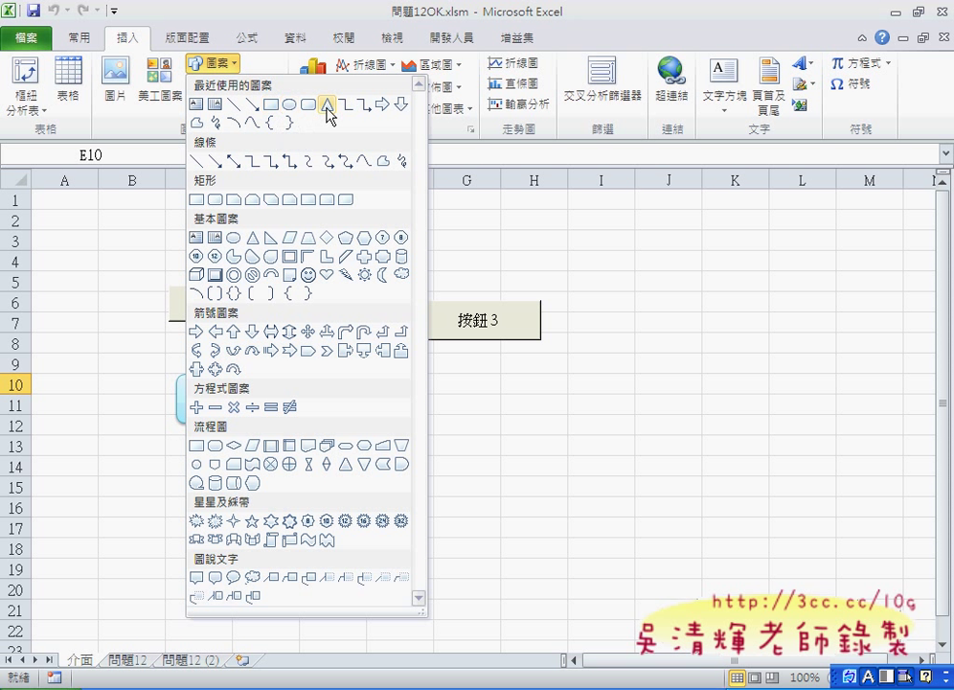
pyautogui.click(479, 234)
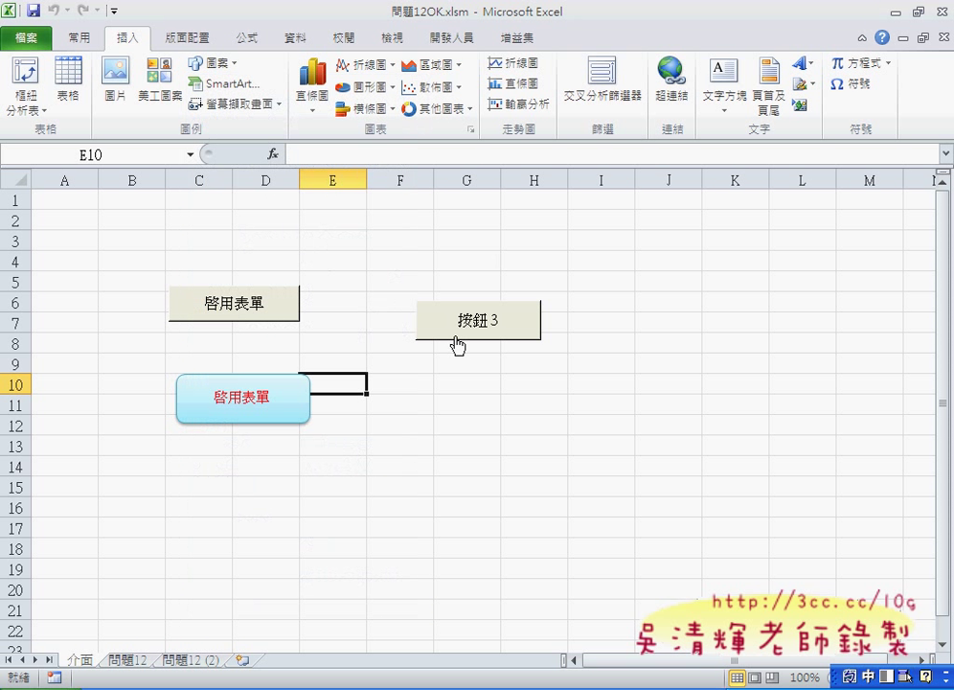
pyautogui.click(451, 38)
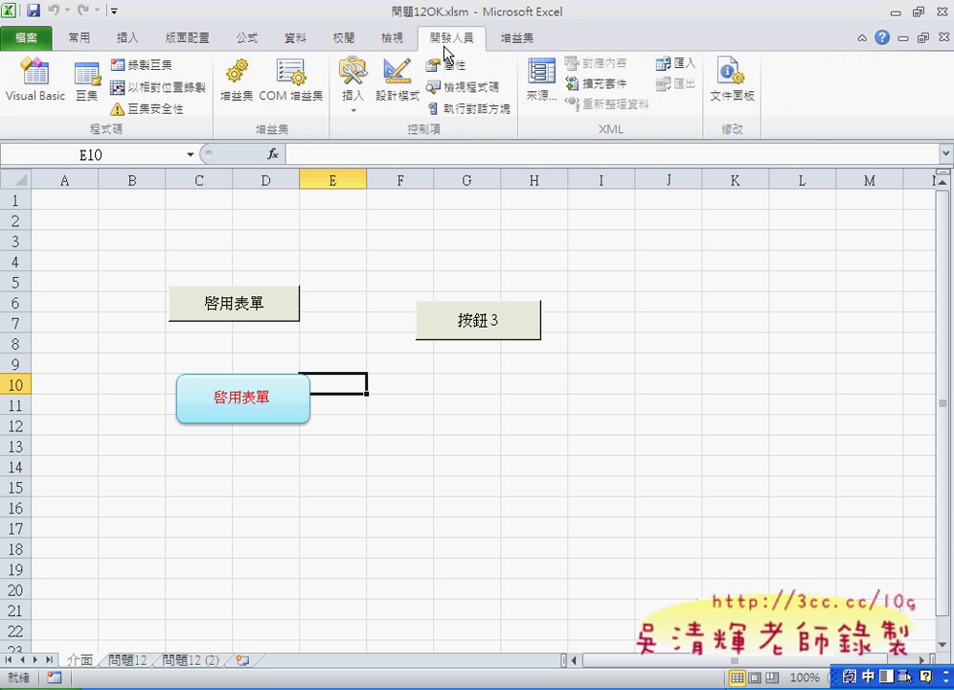
pyautogui.click(353, 86)
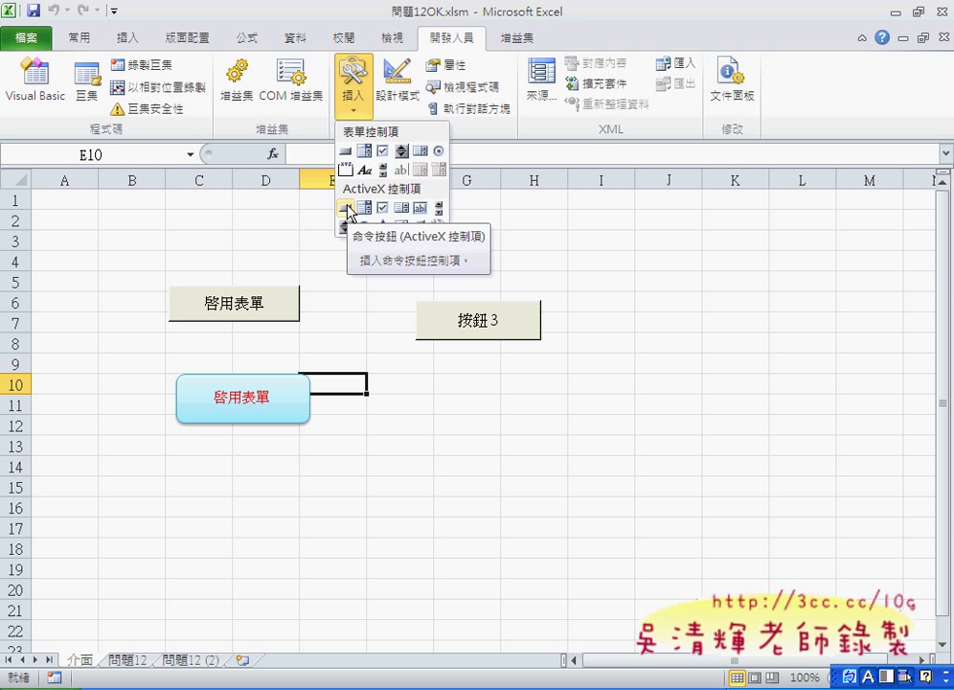
# Step: Try drawing an ActiveX command button and dismiss the cannot-insert-object error
pyautogui.click(349, 209)
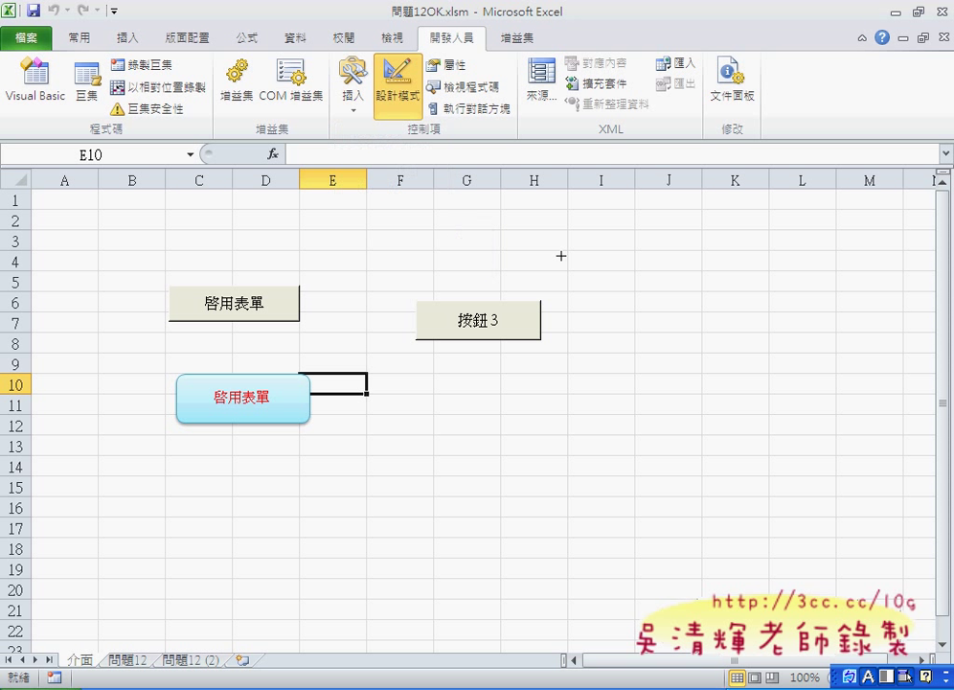
pyautogui.moveTo(580, 247); pyautogui.dragTo(615, 298)
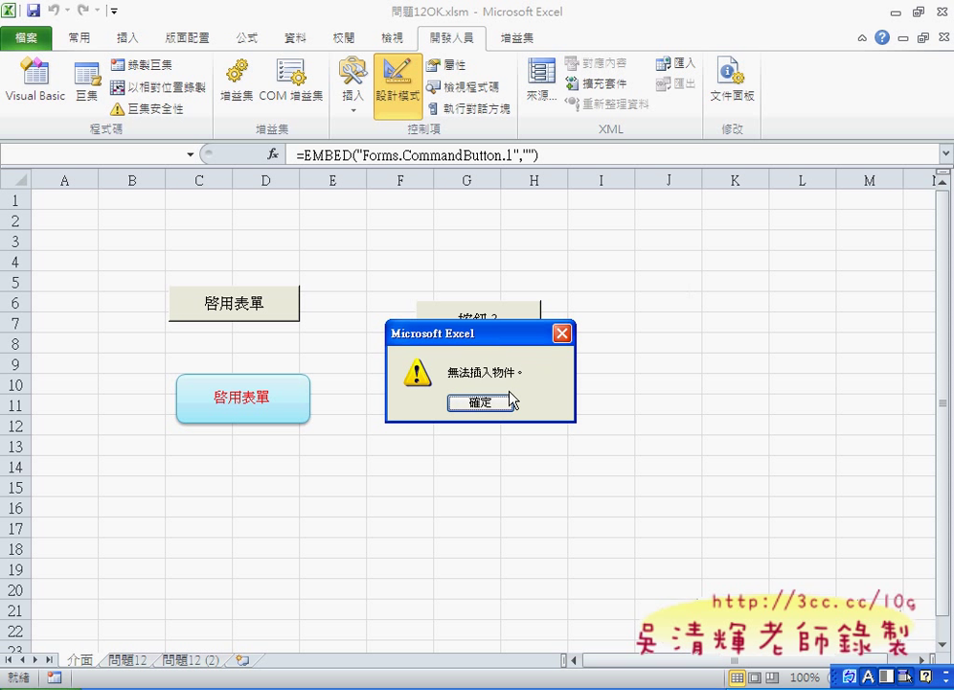
pyautogui.click(494, 407)
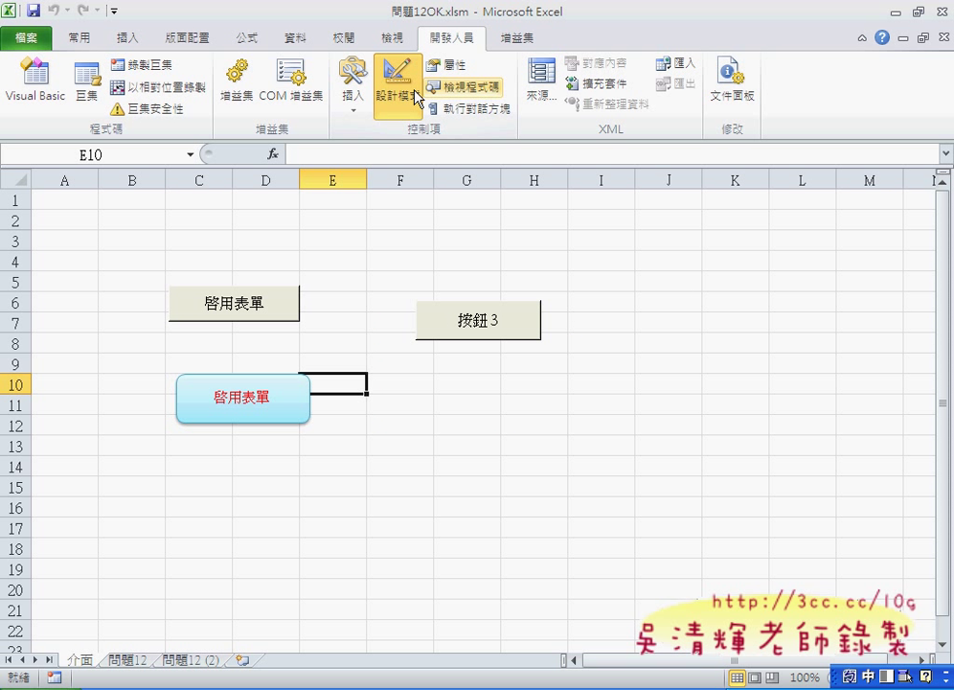
# Step: In ActiveX Settings, enable all controls without restrictions and turn off Safe Mode
pyautogui.click(146, 108)
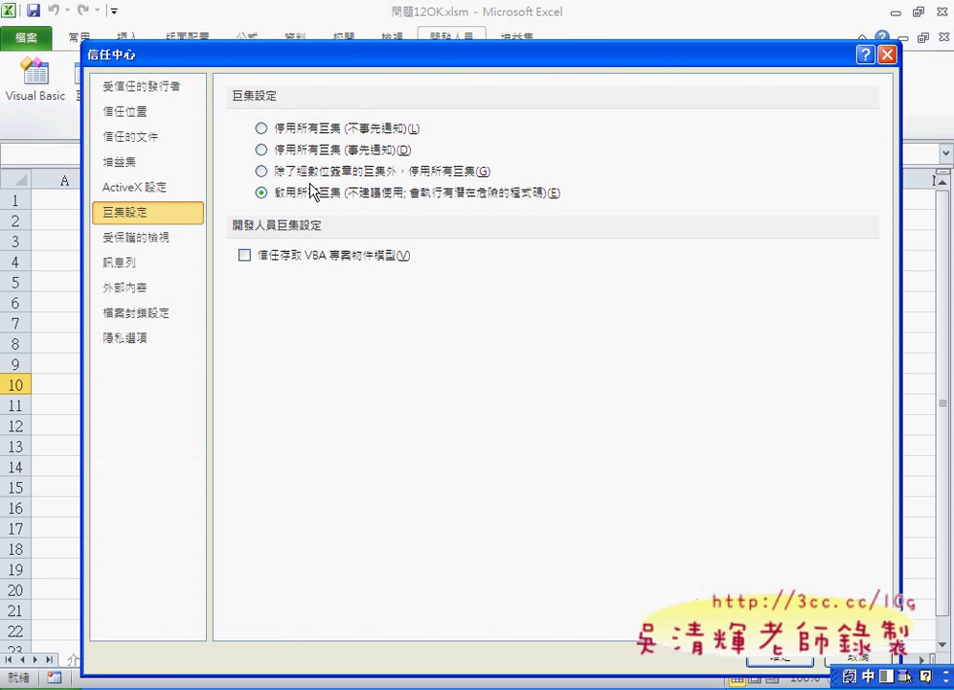
pyautogui.click(159, 190)
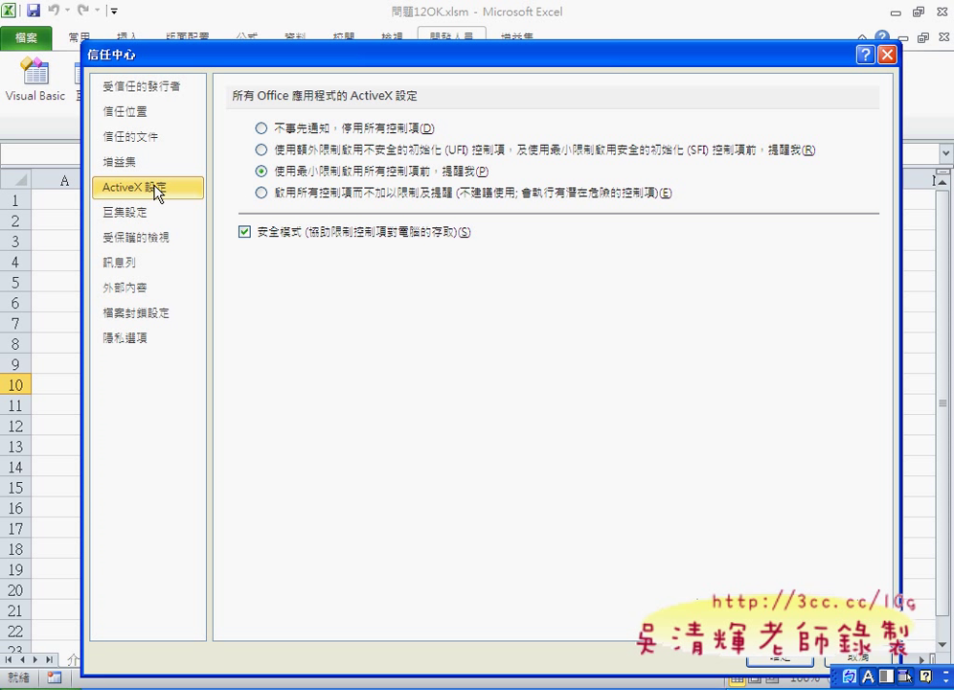
pyautogui.click(261, 193)
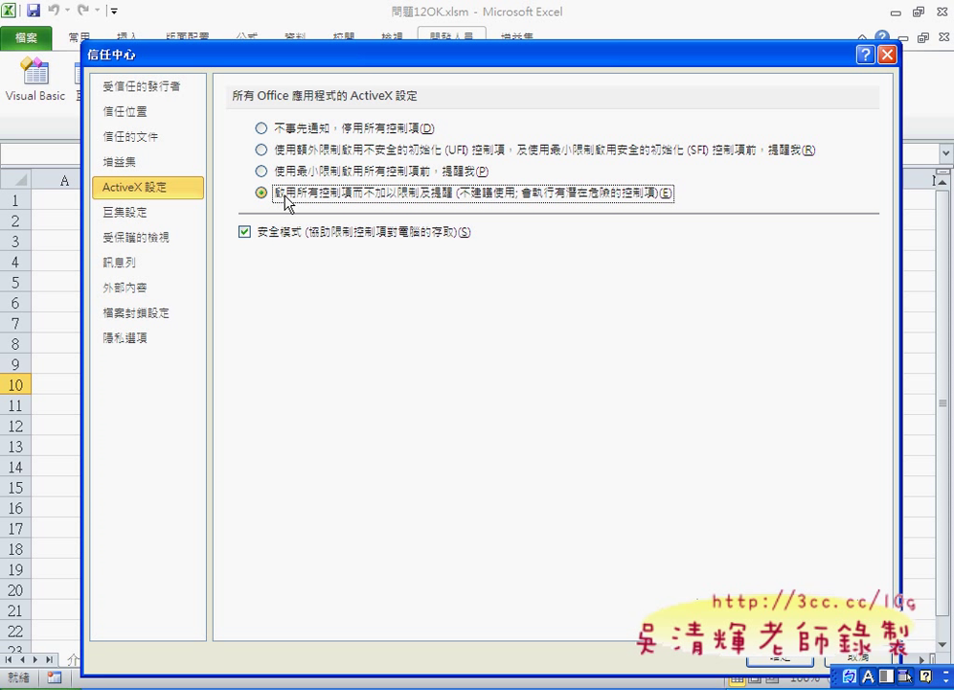
pyautogui.click(312, 232)
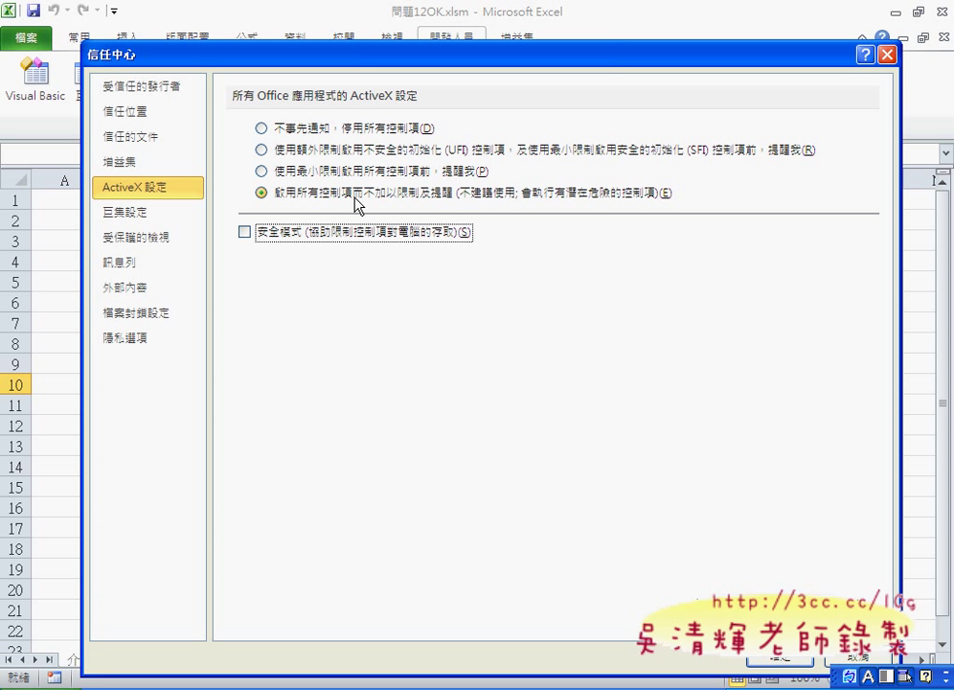
pyautogui.click(777, 660)
# Step: Retry drawing an ActiveX command button and dismiss the same cannot-insert-object error
pyautogui.click(354, 96)
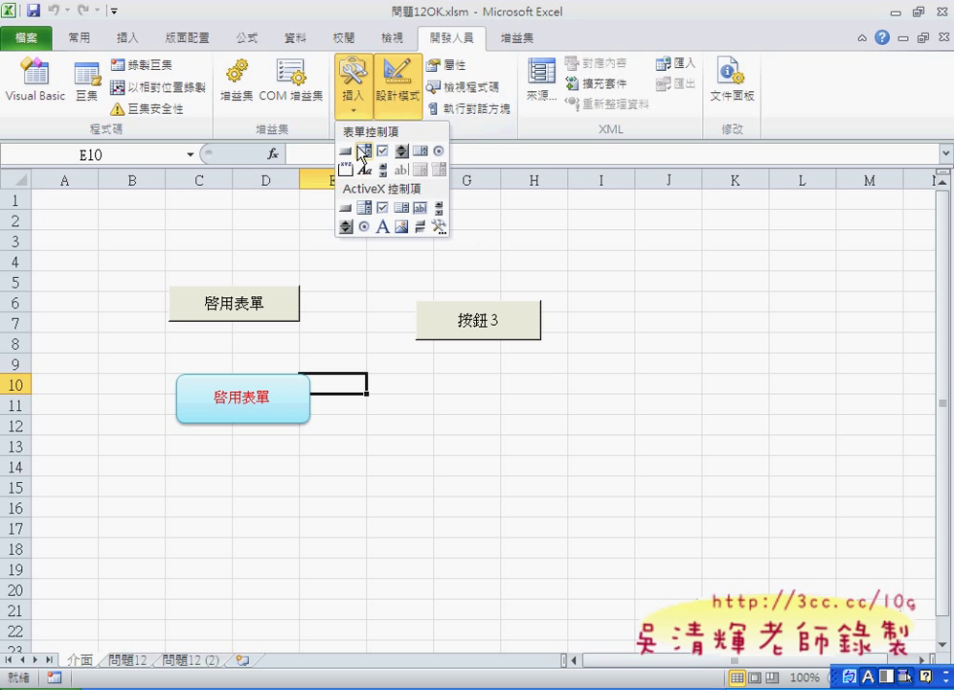
pyautogui.click(347, 209)
pyautogui.moveTo(371, 228); pyautogui.dragTo(393, 251)
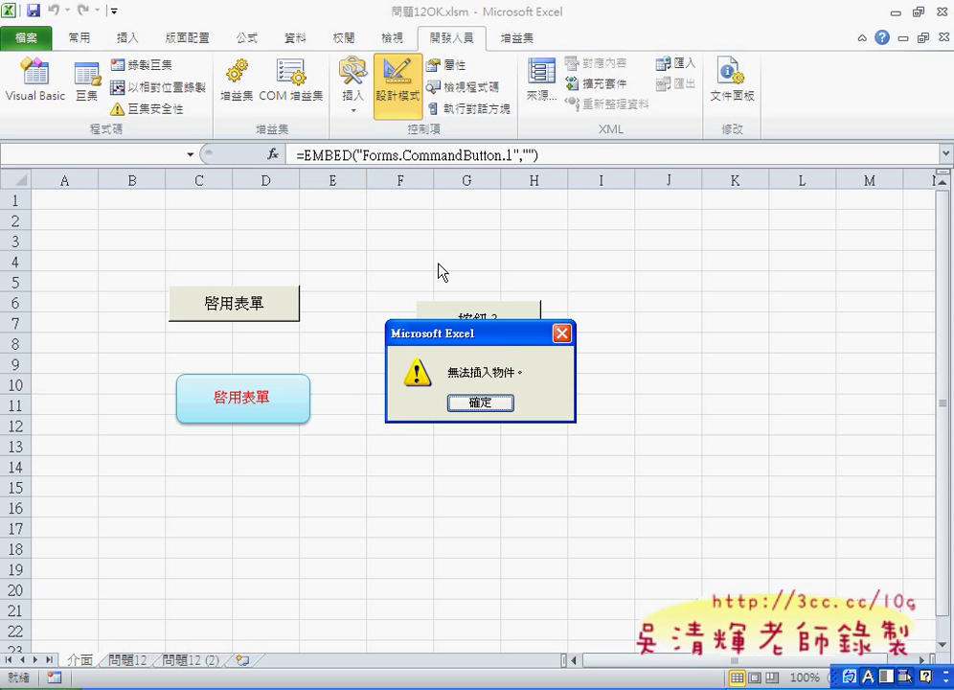
pyautogui.click(480, 403)
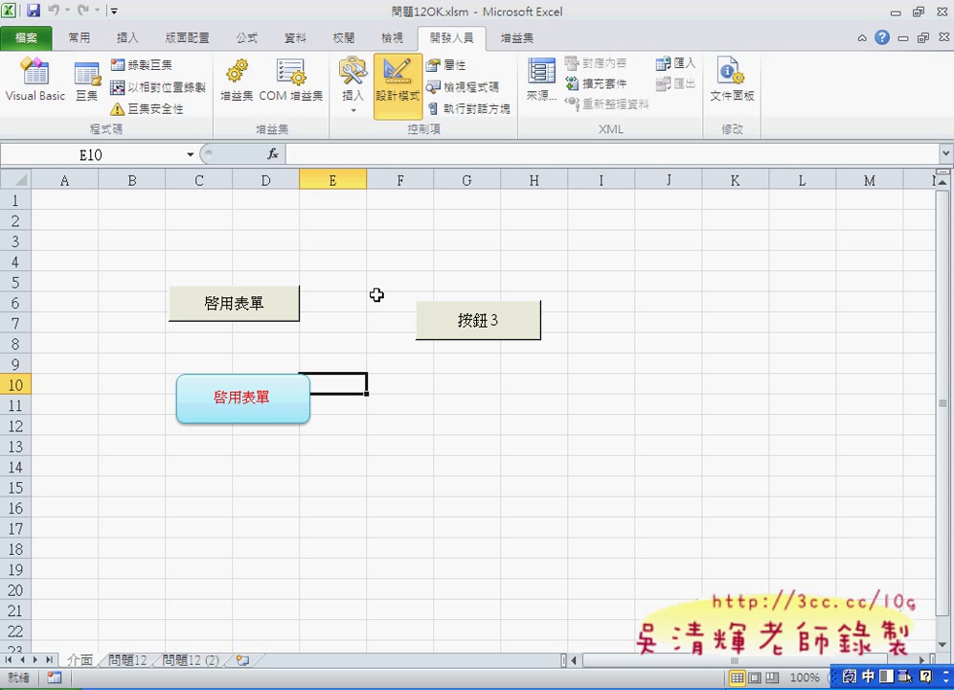
# Step: Open the controls list, then pick the rounded rectangle from the Shapes gallery
pyautogui.click(353, 96)
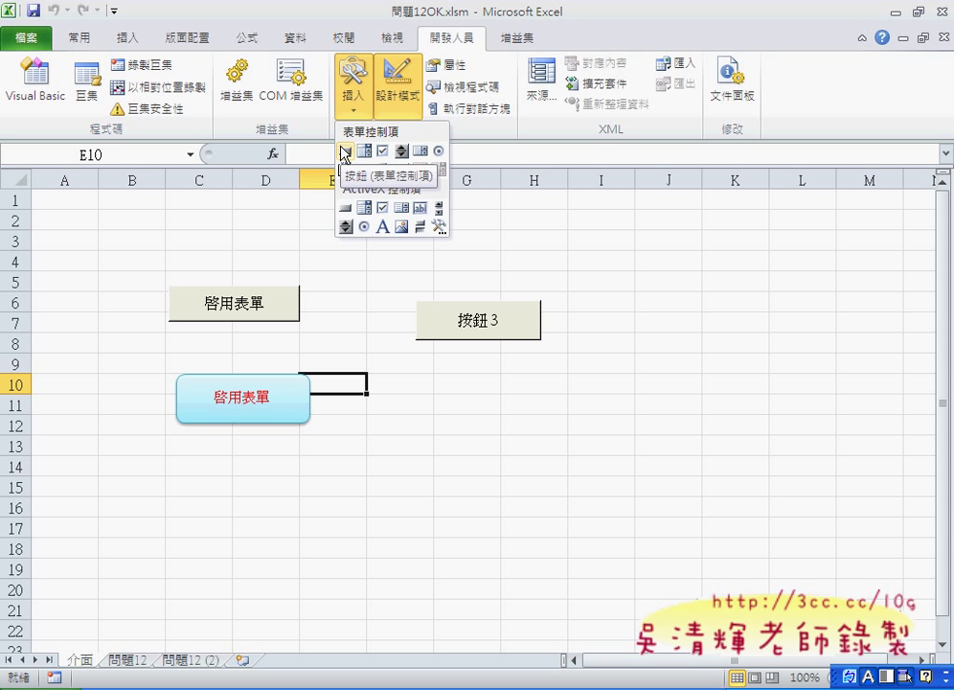
pyautogui.click(127, 38)
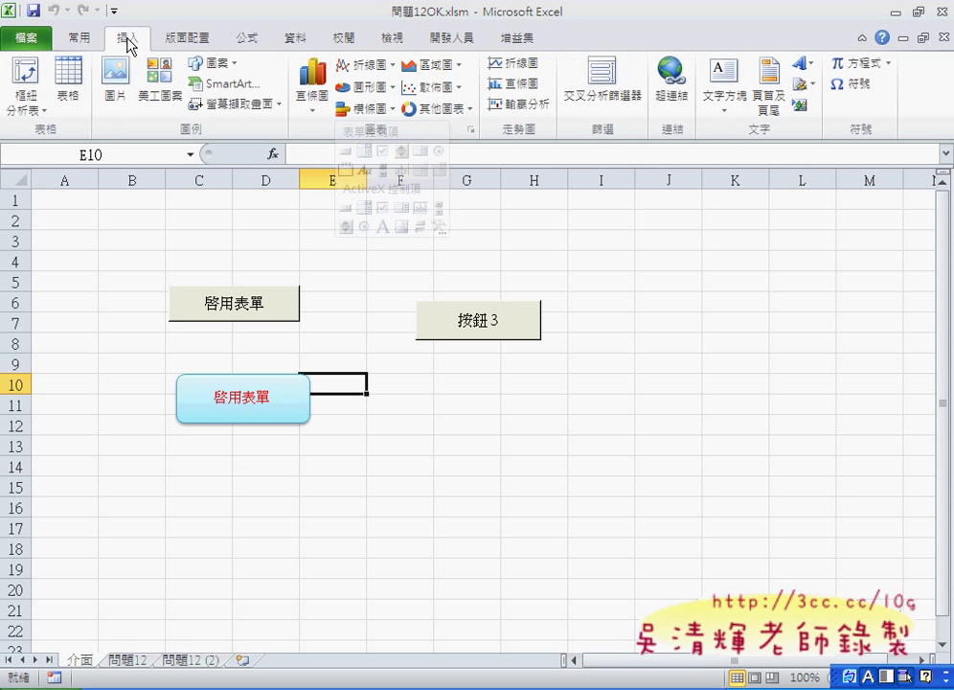
pyautogui.click(229, 65)
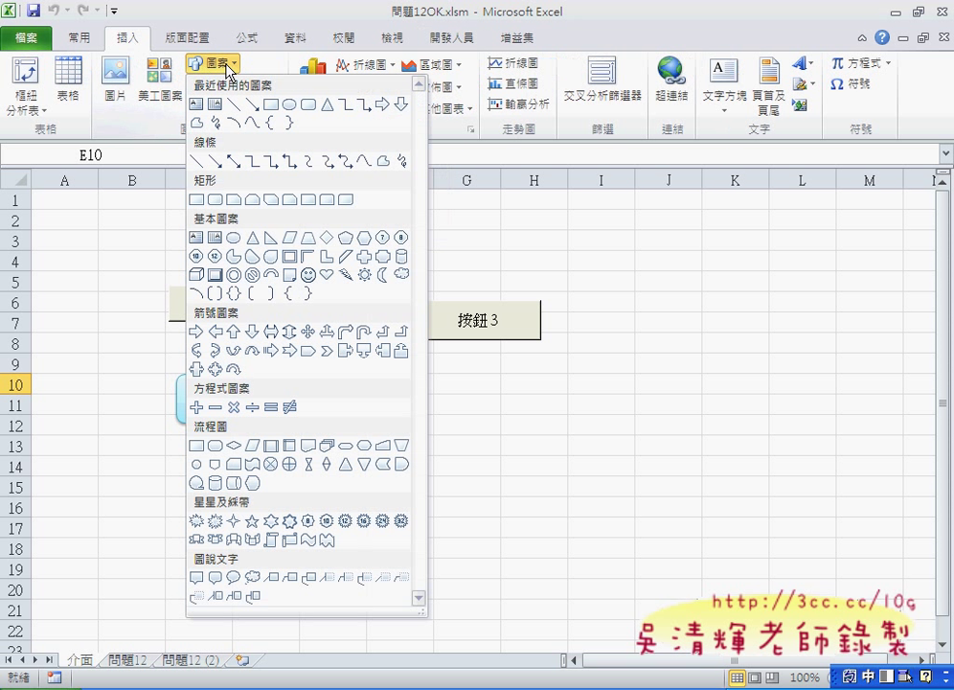
pyautogui.click(313, 113)
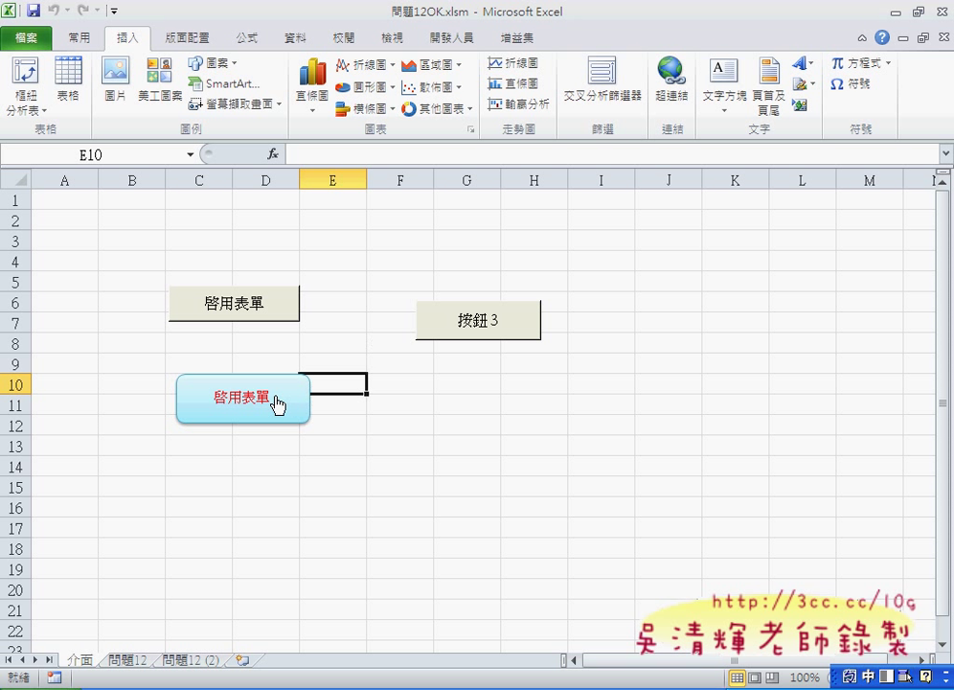
# Step: Open the 啟動表單 macro code through the 啟用表單 shape's Assign Macro Edit button
pyautogui.rightClick(276, 399)
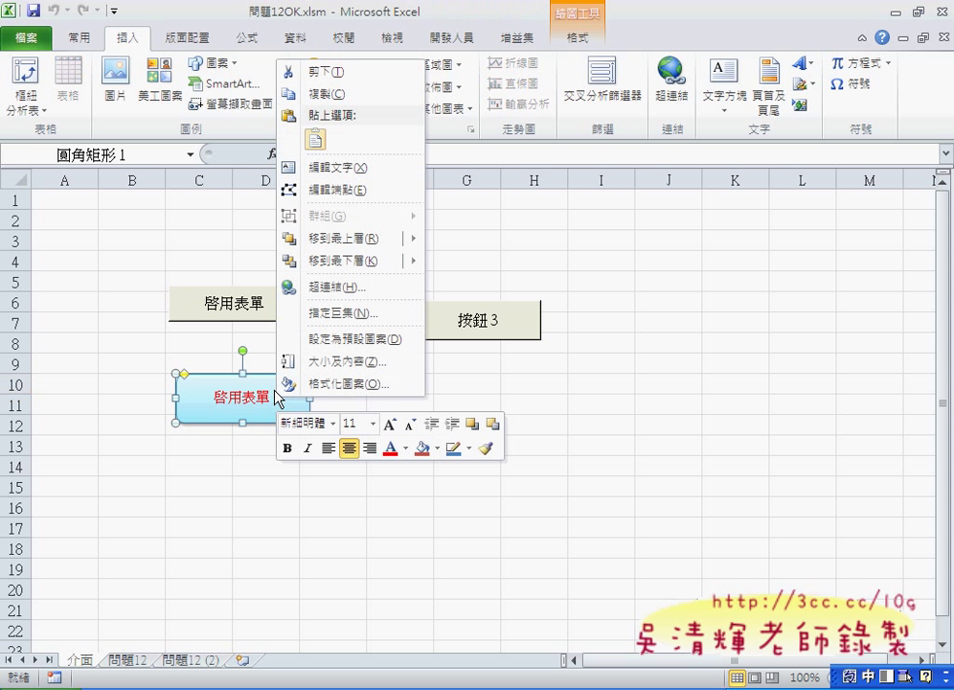
pyautogui.click(341, 313)
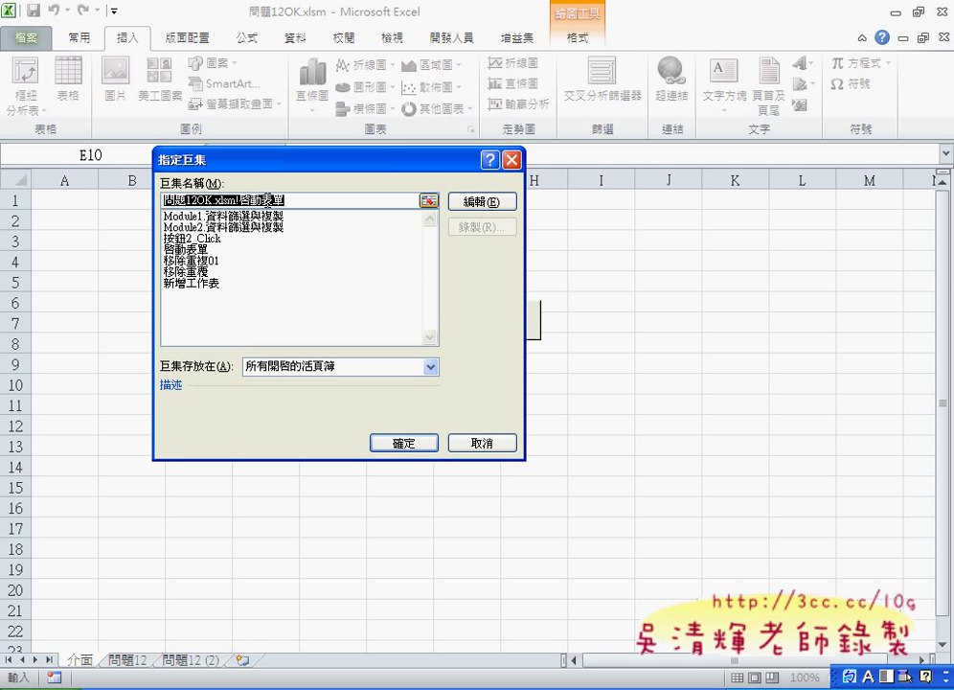
pyautogui.click(469, 203)
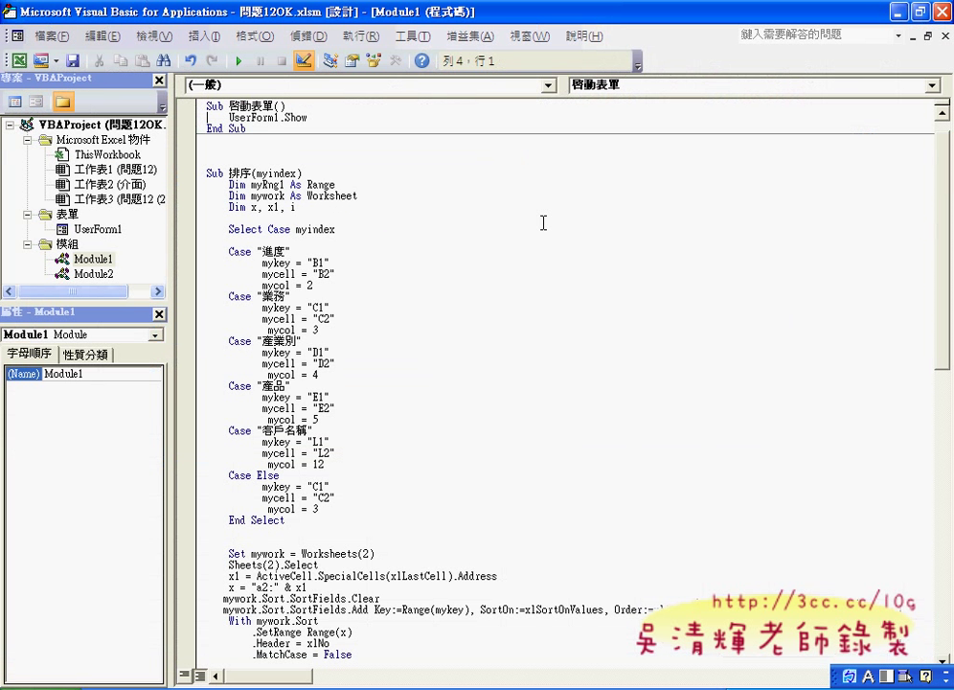
# Step: Select the UserForm1.Show line in Module1, then open UserForm1 from the Project Explorer
pyautogui.moveTo(308, 117); pyautogui.dragTo(230, 117)
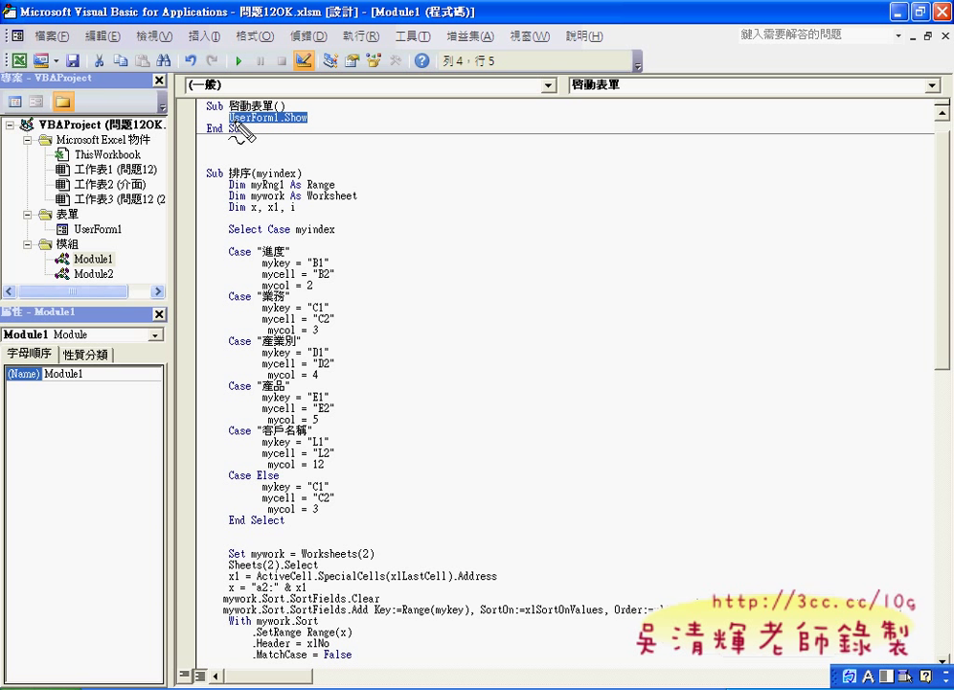
pyautogui.moveTo(233, 122)
pyautogui.mouseDown()
pyautogui.moveTo(247, 120)
pyautogui.moveTo(242, 134)
pyautogui.moveTo(227, 129)
pyautogui.moveTo(96, 230)
pyautogui.moveTo(100, 218)
pyautogui.moveTo(127, 228)
pyautogui.moveTo(43, 230)
pyautogui.mouseUp()
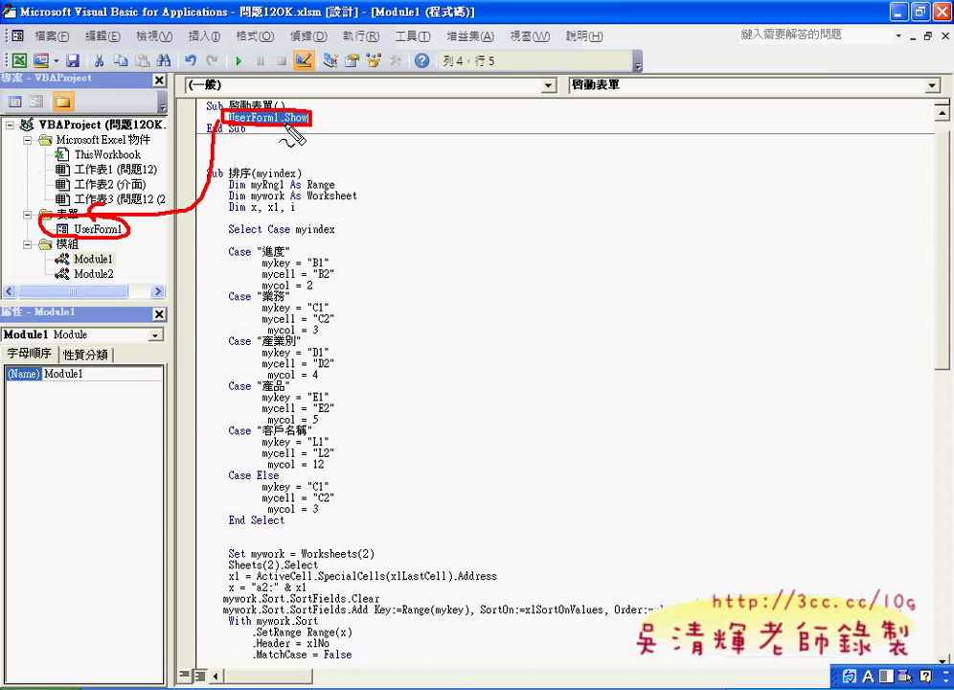
pyautogui.moveTo(283, 132); pyautogui.dragTo(301, 133)
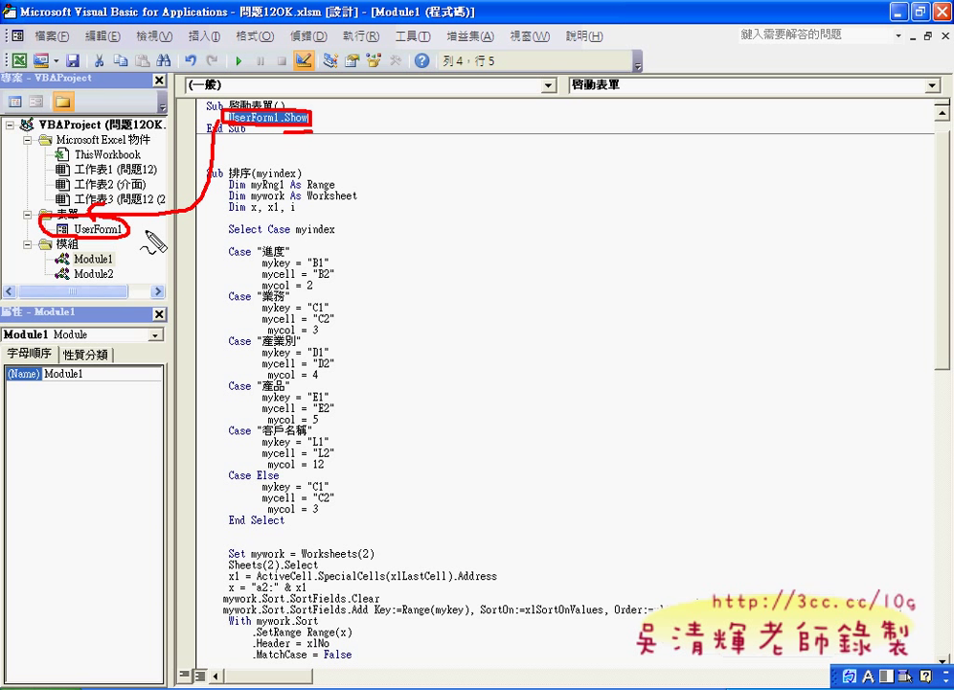
pyautogui.press('Escape')
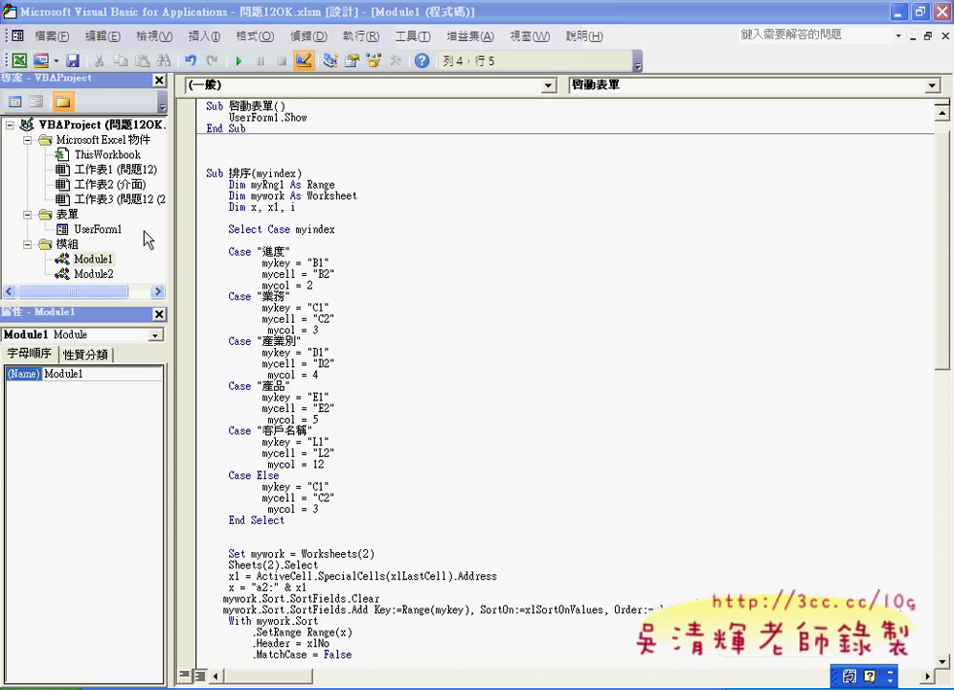
pyautogui.doubleClick(107, 234)
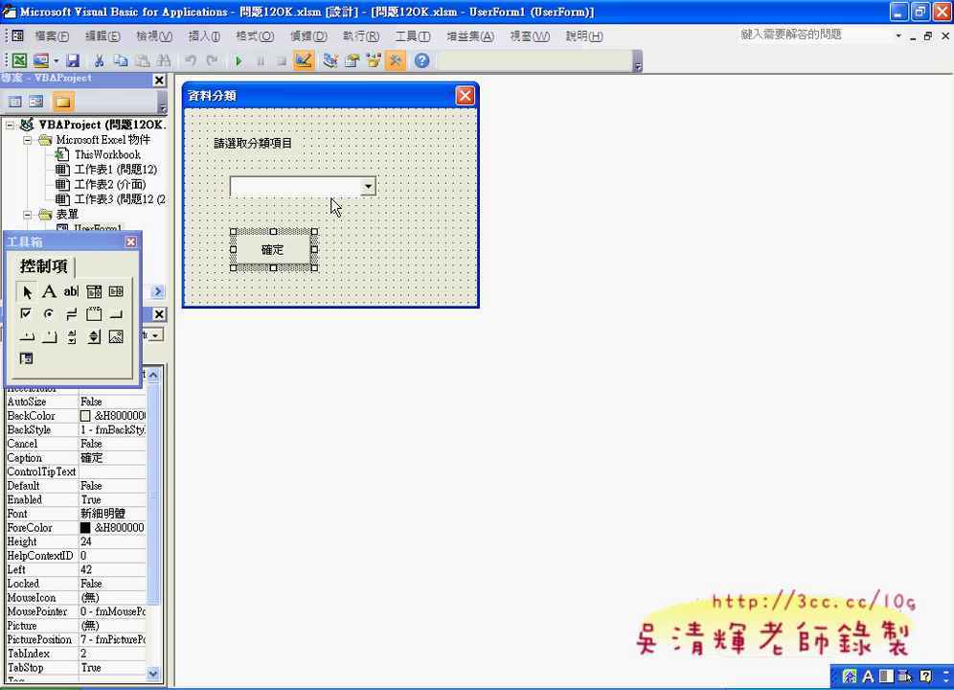
# Step: View UserForm1's list-filling code with F7, return to the designer, and place the Toolbox beside the form
pyautogui.click(391, 223)
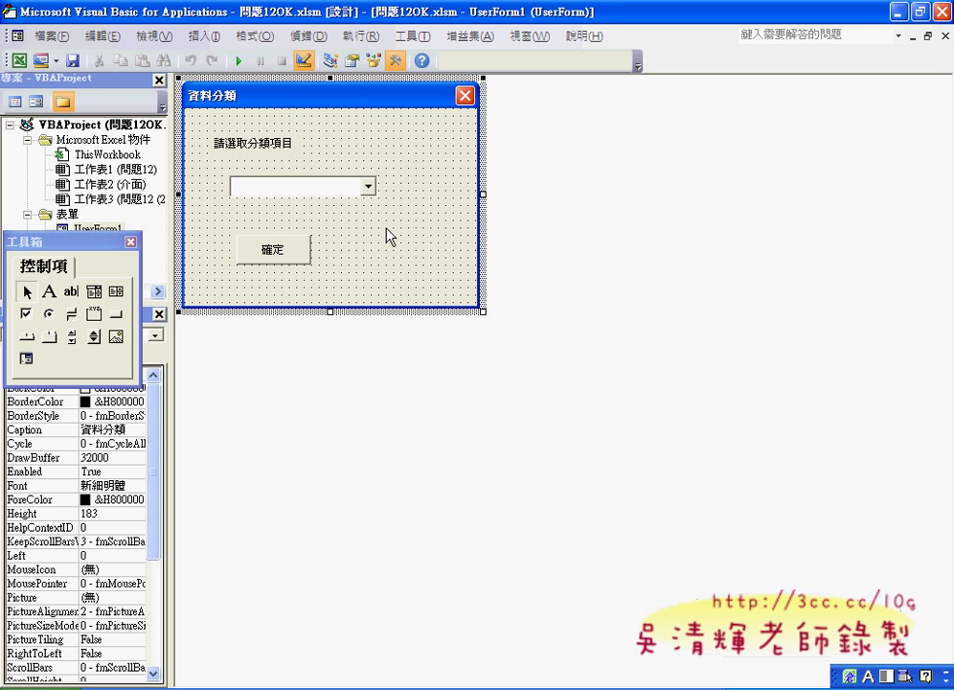
pyautogui.press('F7')
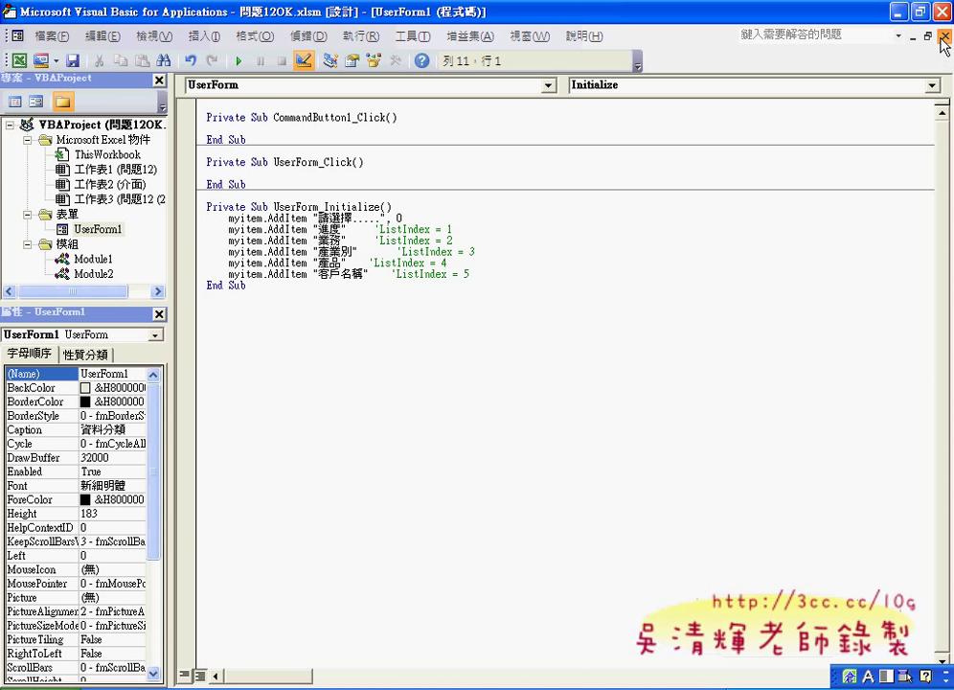
pyautogui.hotkey('shift', 'F7')
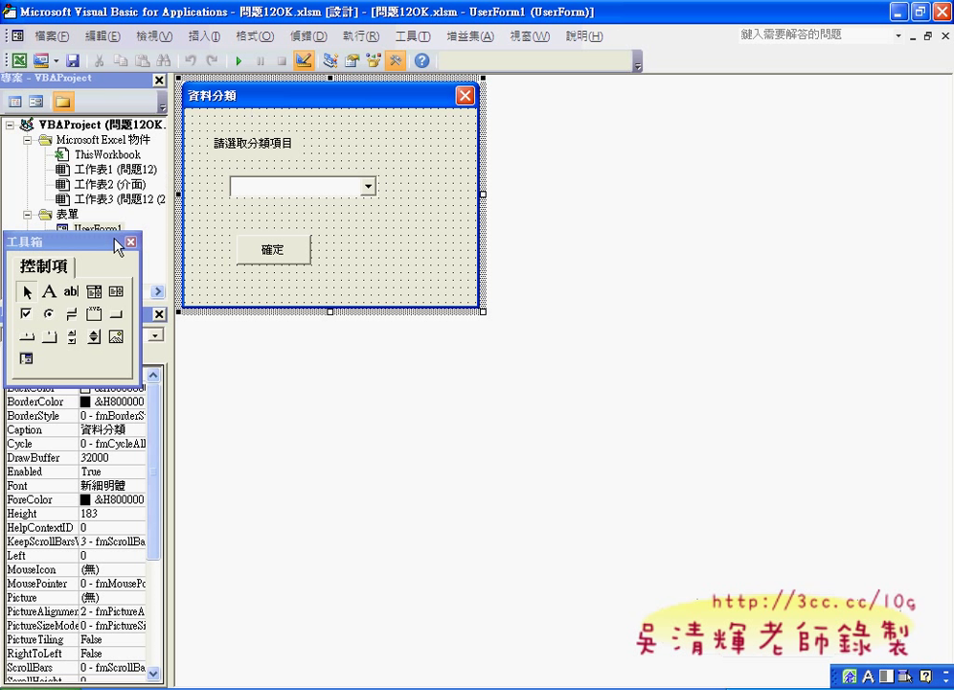
pyautogui.moveTo(106, 242)
pyautogui.mouseDown()
pyautogui.moveTo(220, 303)
pyautogui.moveTo(603, 98)
pyautogui.mouseUp()
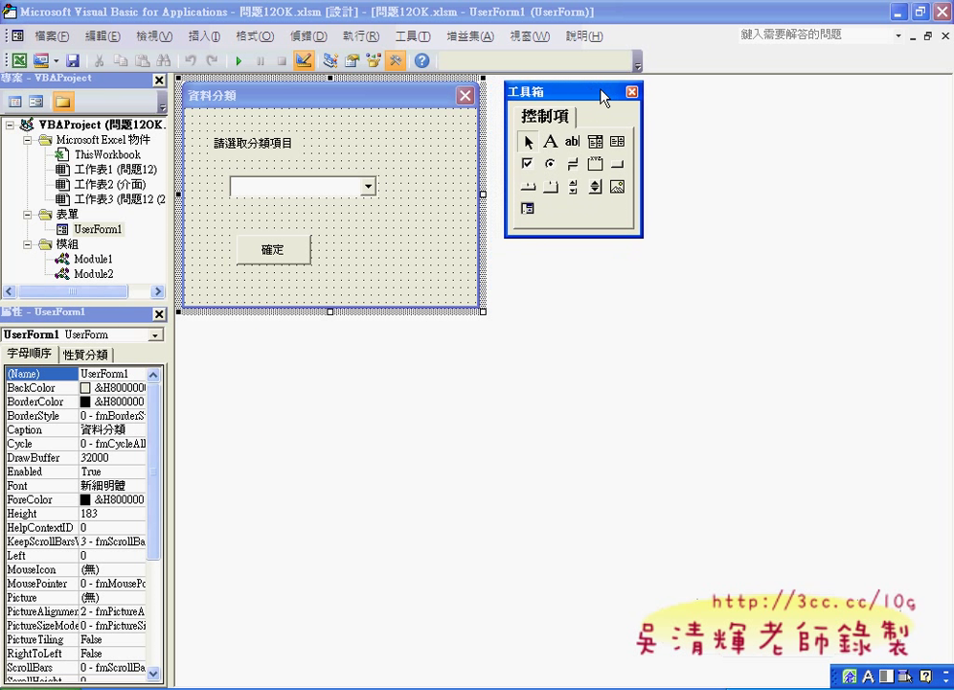